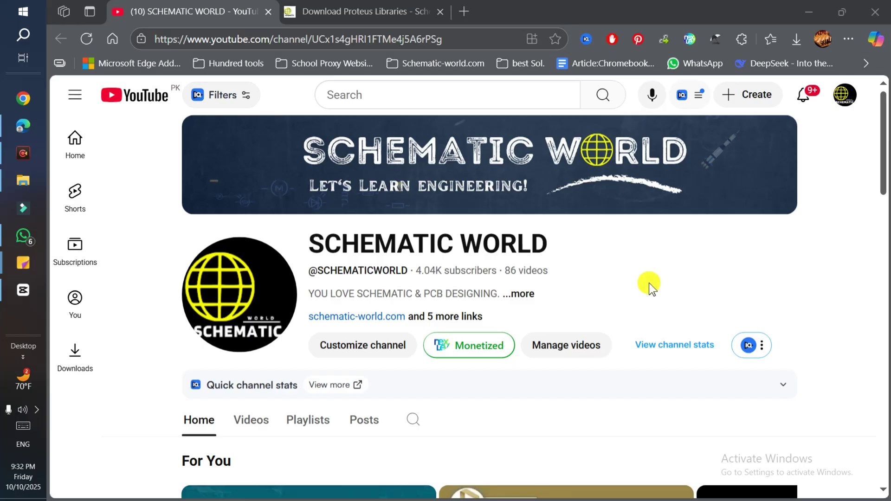
scroll(706, 275, down, 1)
scroll(711, 277, down, 4)
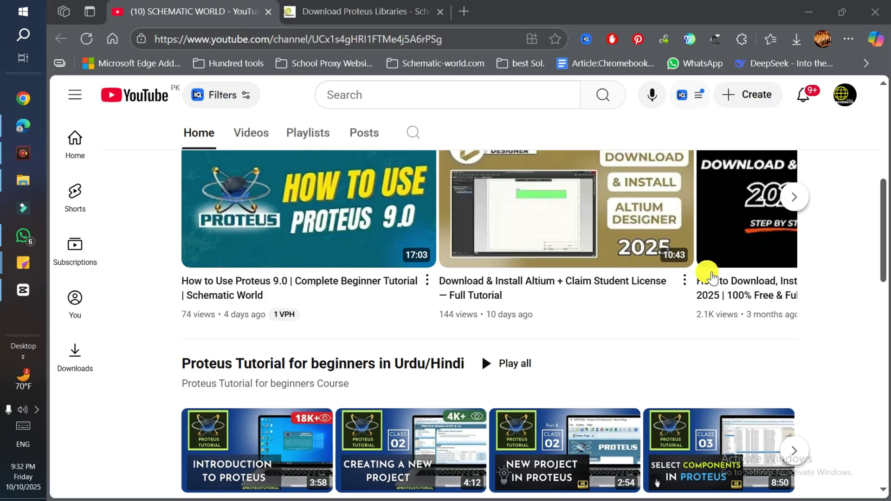
scroll(679, 280, down, 2)
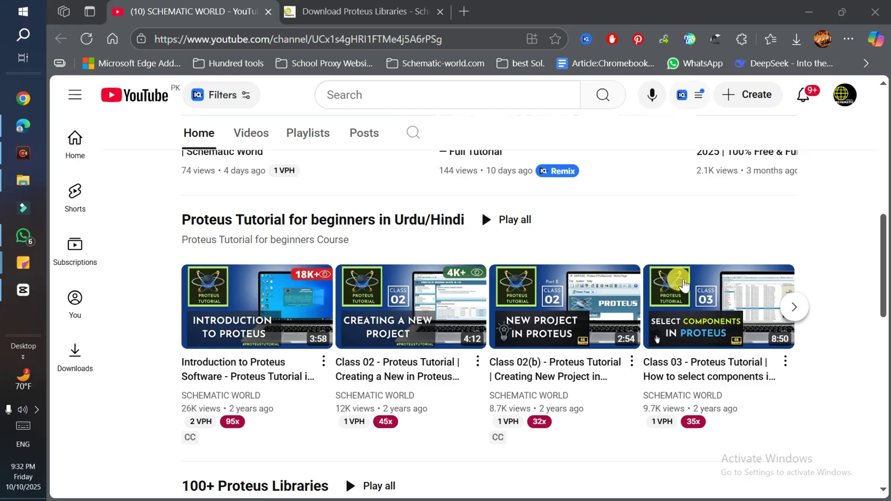
scroll(684, 284, down, 3)
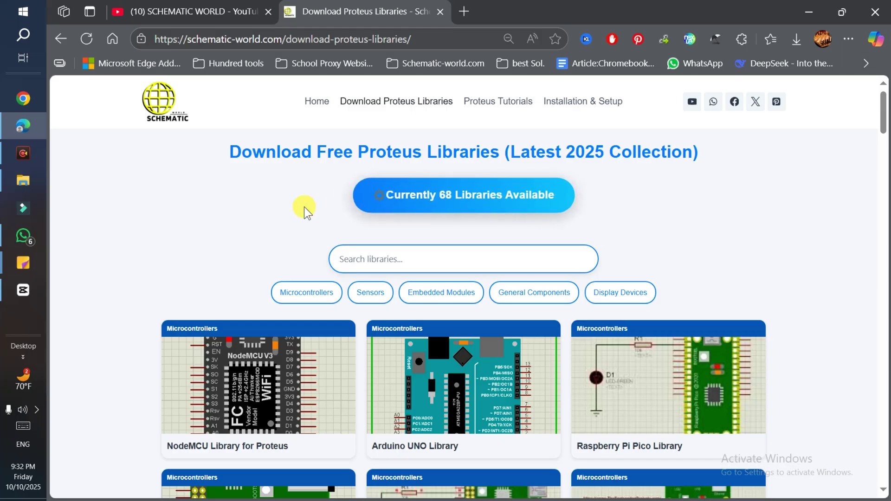
scroll(304, 207, down, 1)
scroll(279, 233, down, 3)
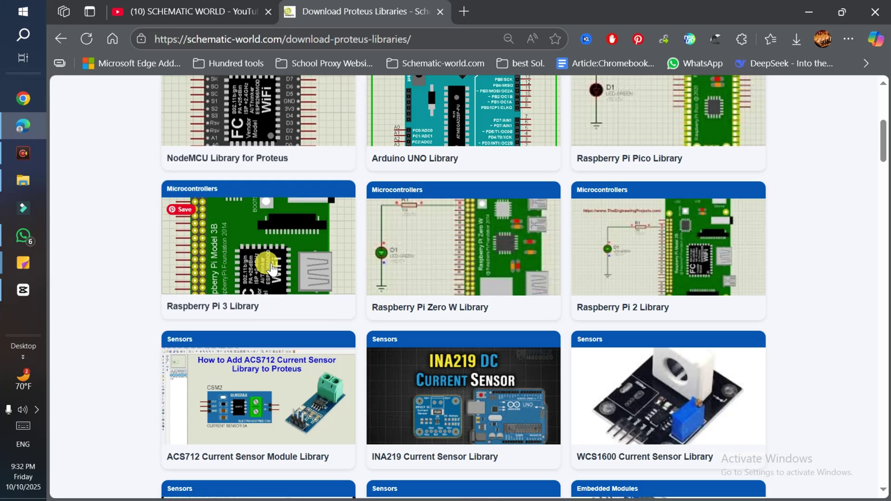
scroll(253, 233, down, 3)
scroll(415, 300, down, 1)
scroll(414, 301, down, 3)
scroll(404, 265, up, 4)
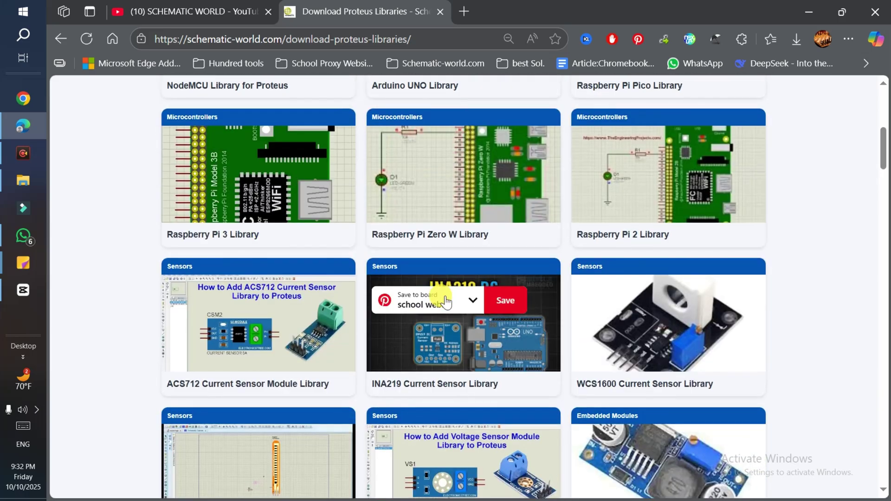
scroll(386, 187, up, 4)
Search schematic-world.com for 'arduino' and download the 47.6 KB Arduino Library master zip.
click(385, 187)
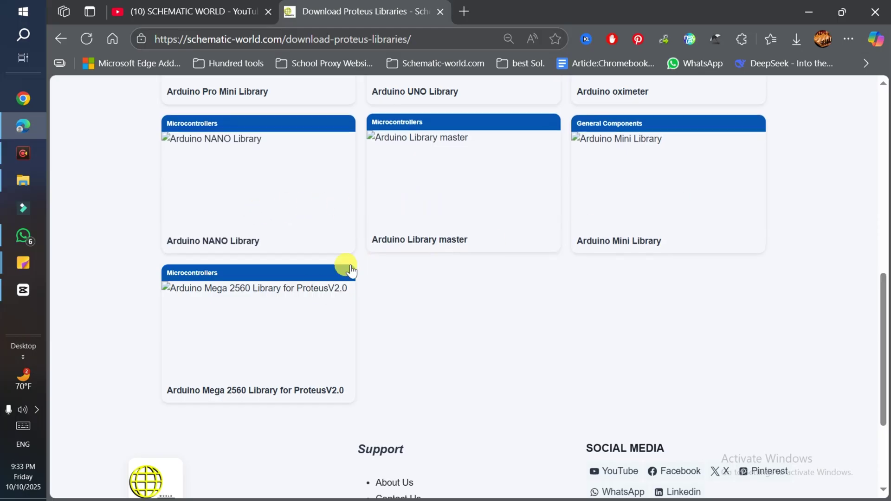
scroll(288, 355, up, 2)
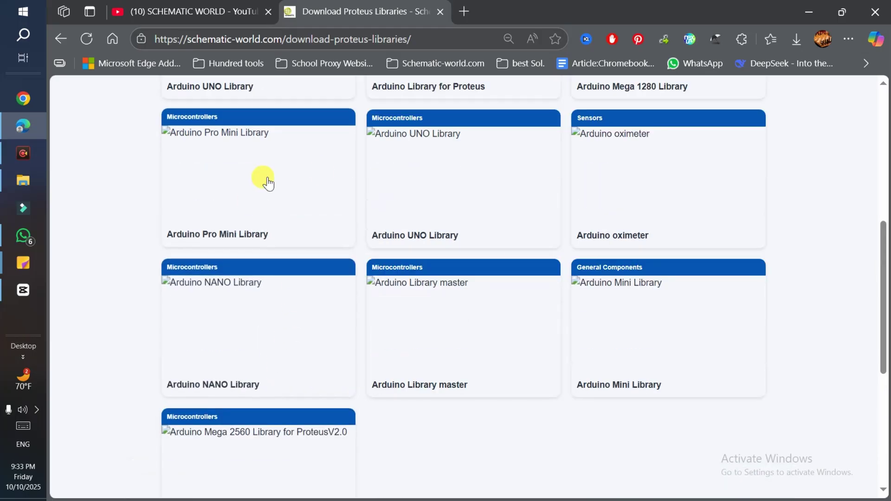
scroll(488, 210, up, 3)
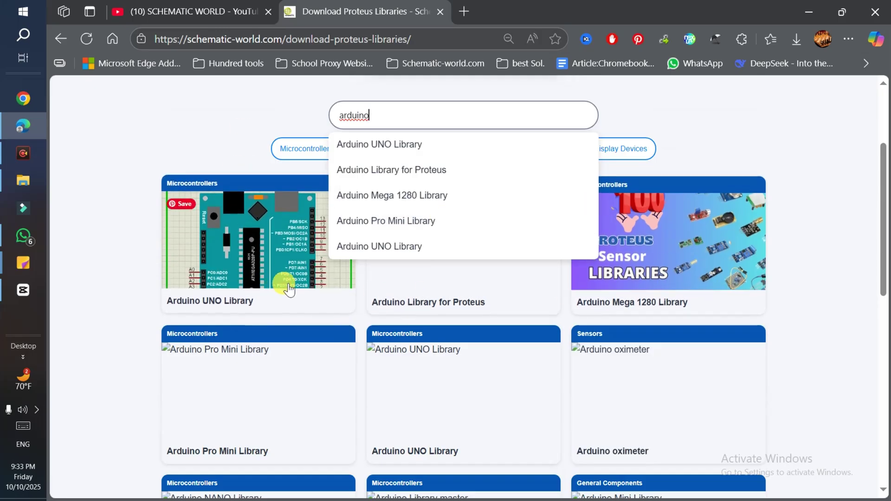
scroll(348, 293, down, 5)
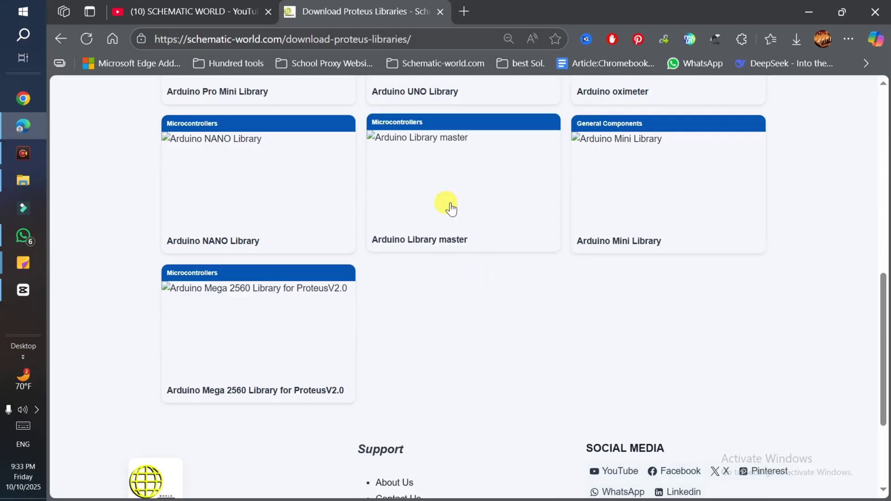
click(449, 208)
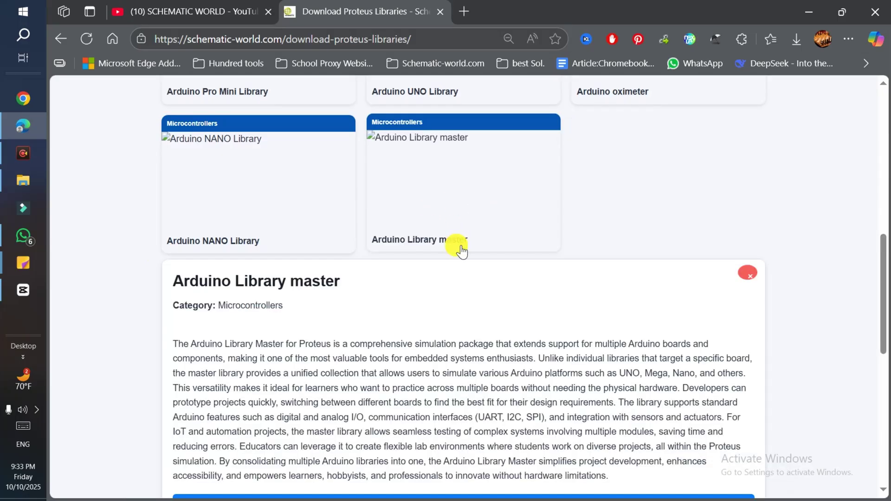
scroll(460, 249, down, 3)
click(421, 287)
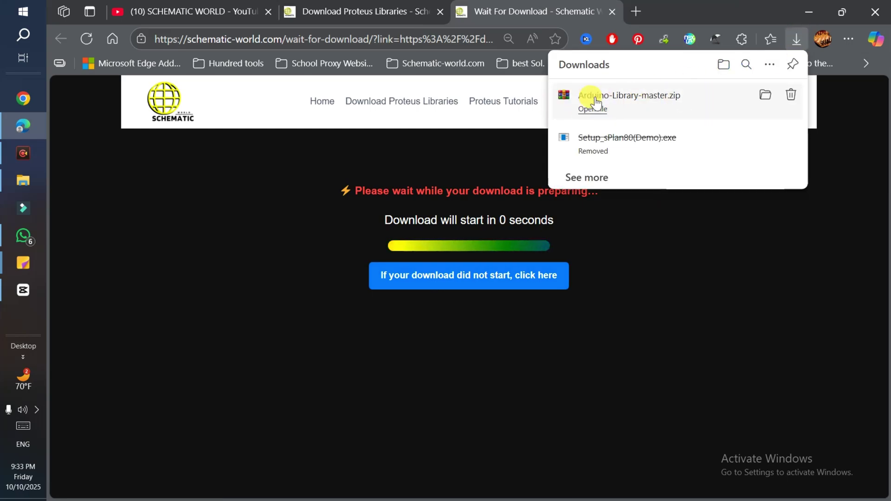
Extract the downloaded zip into its own Arduino-Library-master folder.
click(666, 98)
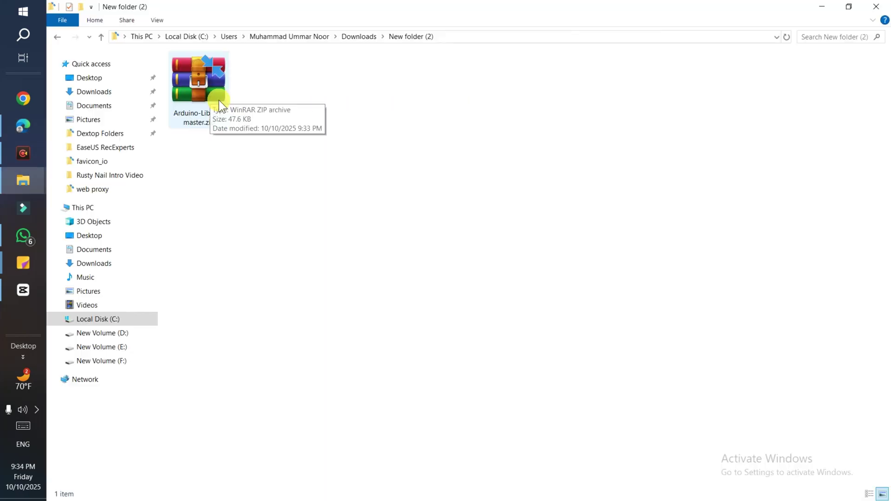
right_click(183, 84)
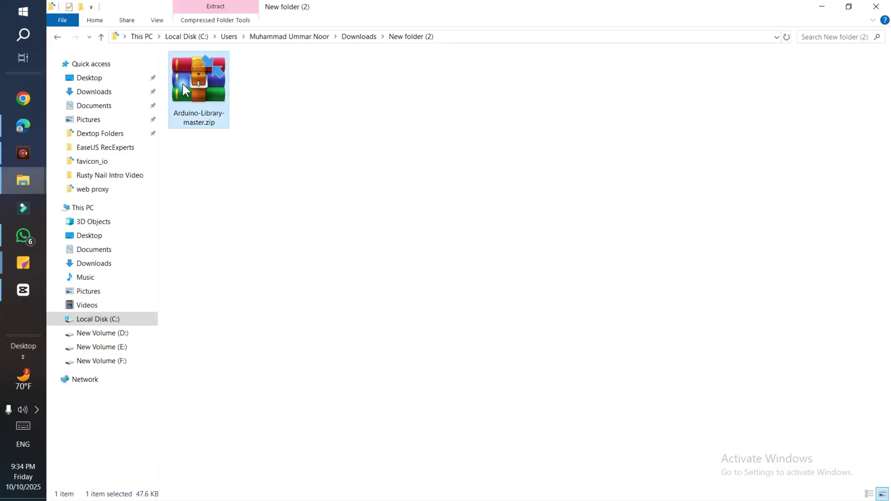
click(222, 143)
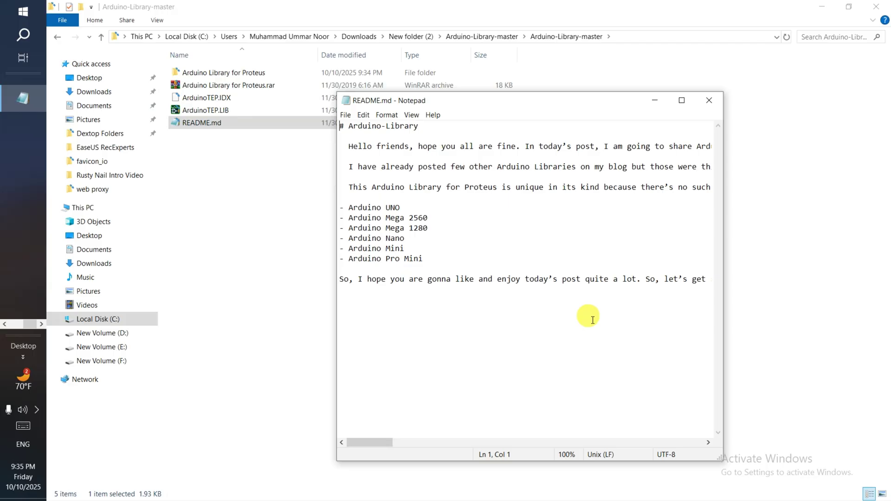
Review the README's supported boards list, then select ArduinoTEP.IDX and ArduinoTEP.LIB.
drag(435, 261, 339, 205)
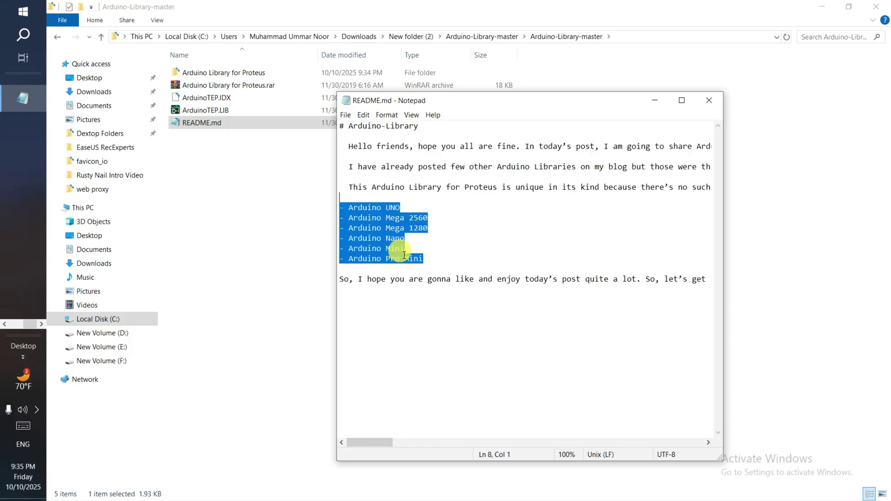
click(454, 260)
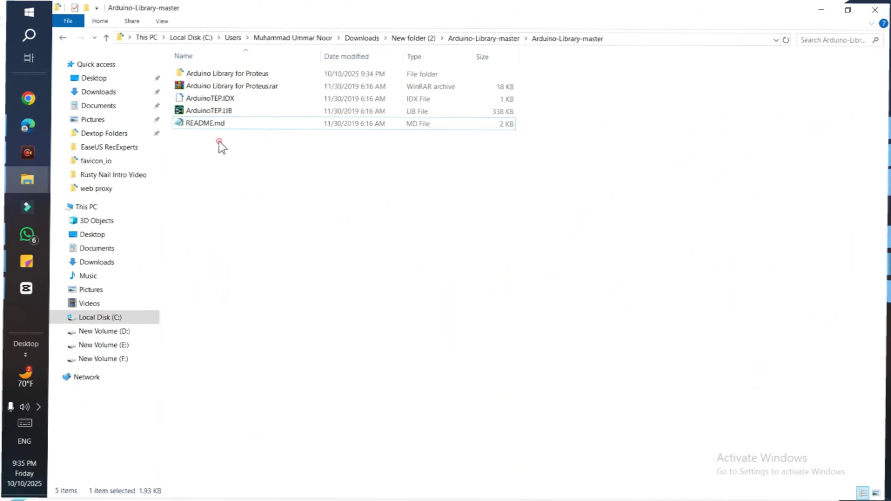
click(220, 146)
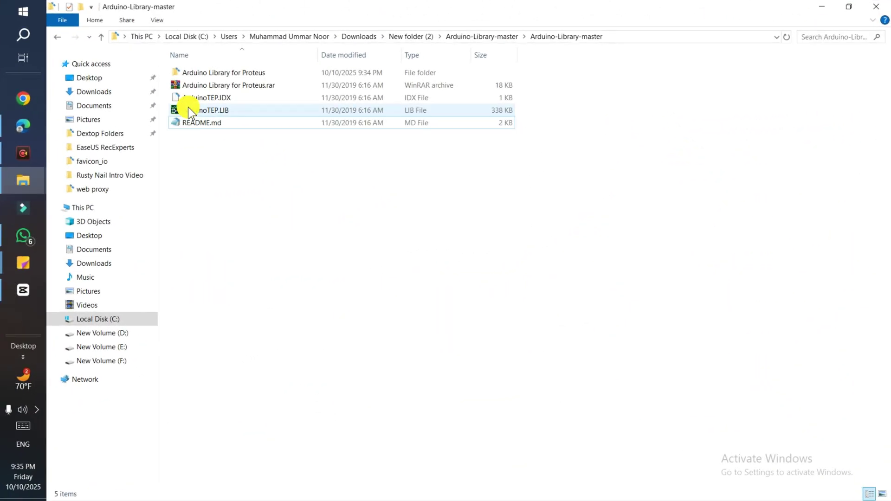
drag(167, 107, 223, 100)
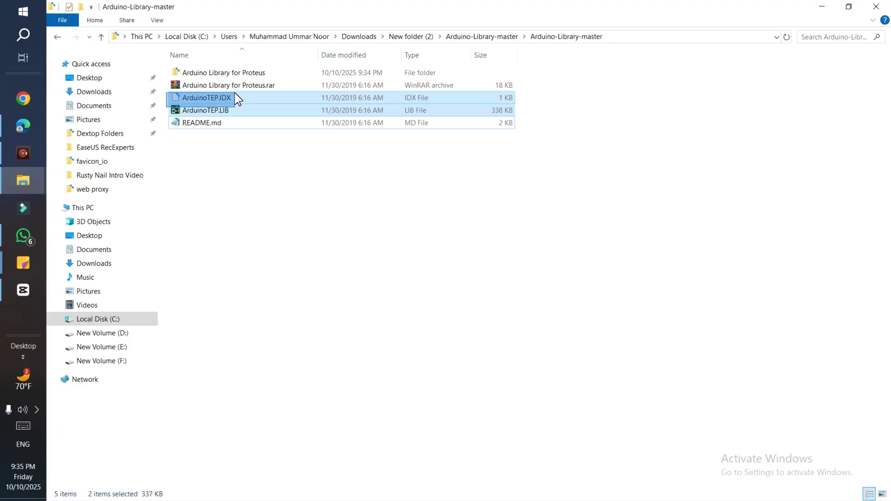
drag(235, 93, 238, 93)
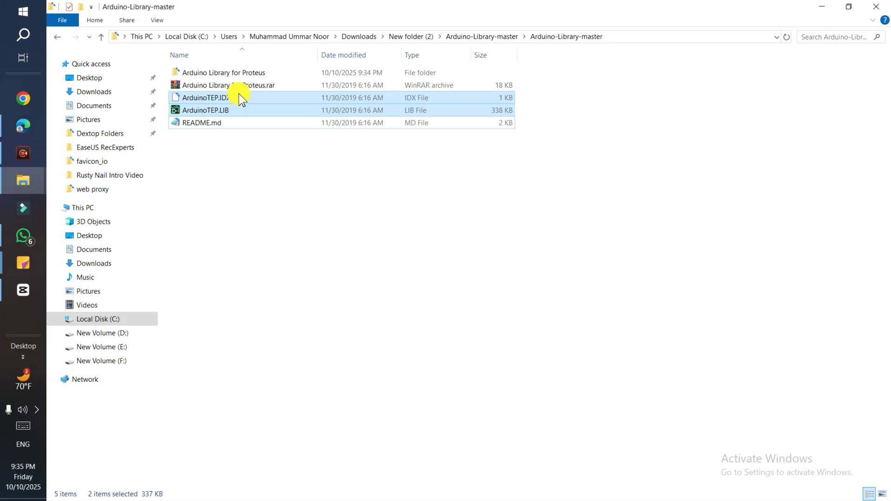
Go from the Proteus 8 Professional installation folder into DATA\LIBRARY.
click(879, 7)
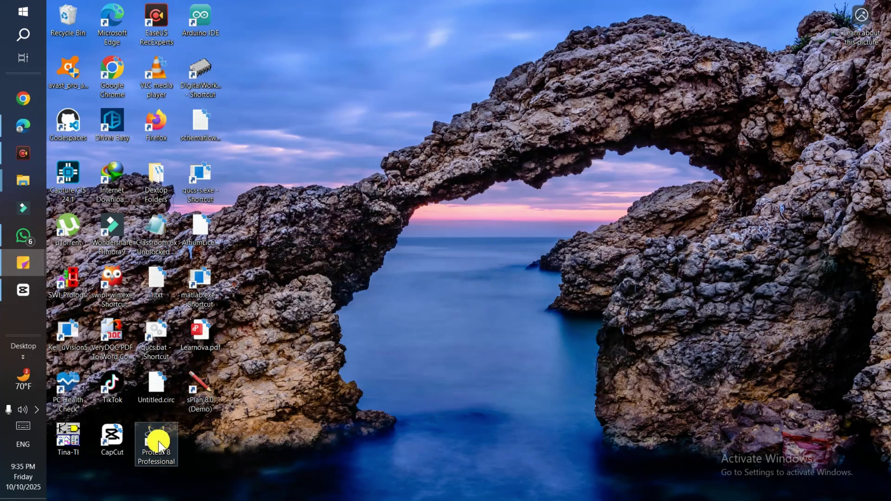
right_click(158, 438)
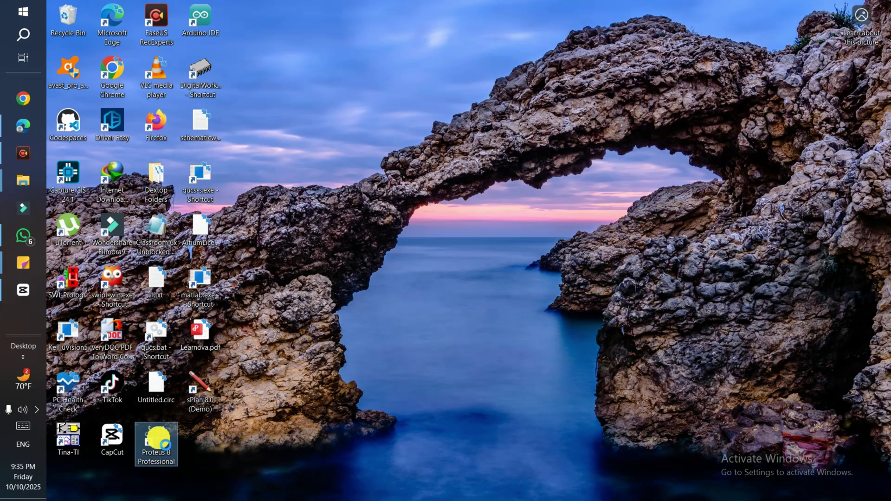
click(223, 184)
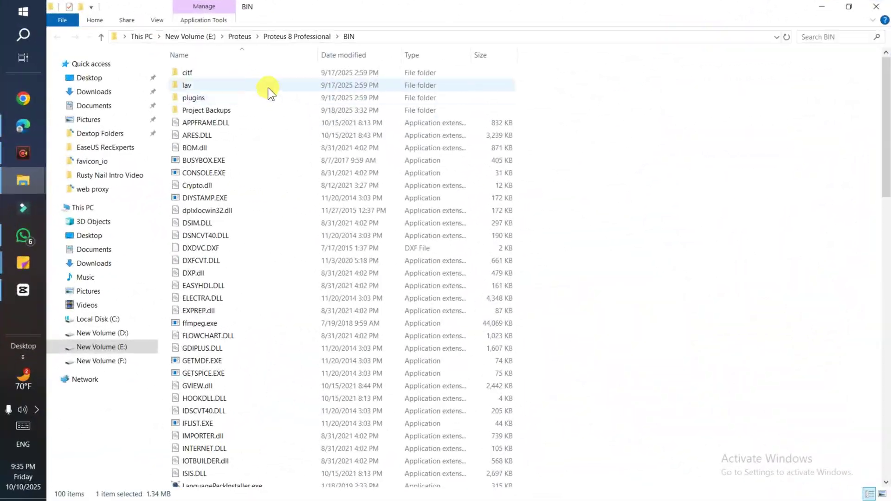
click(103, 37)
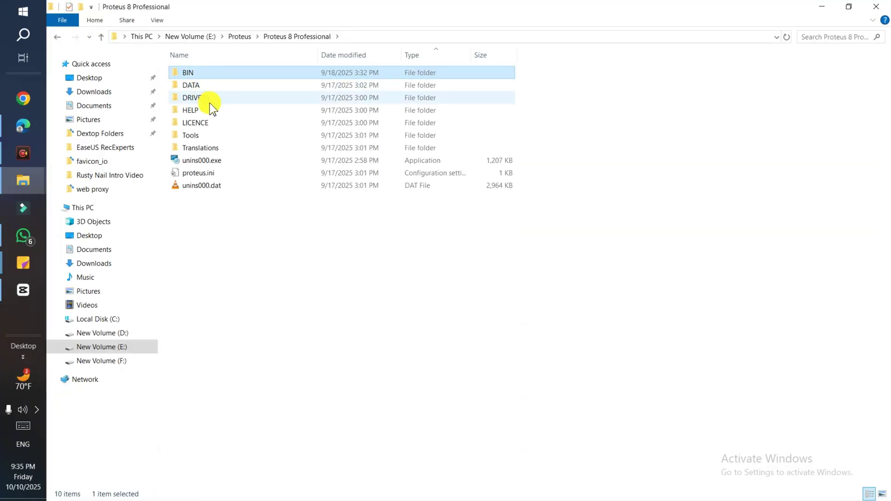
double_click(199, 88)
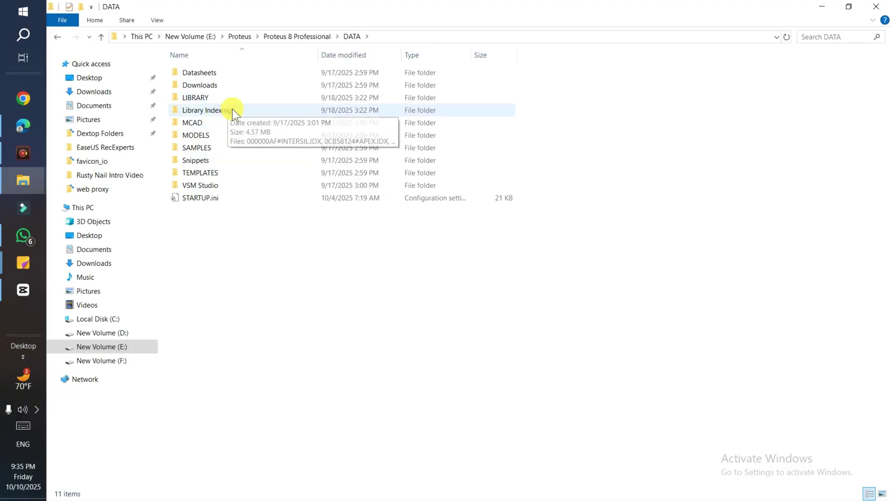
double_click(204, 98)
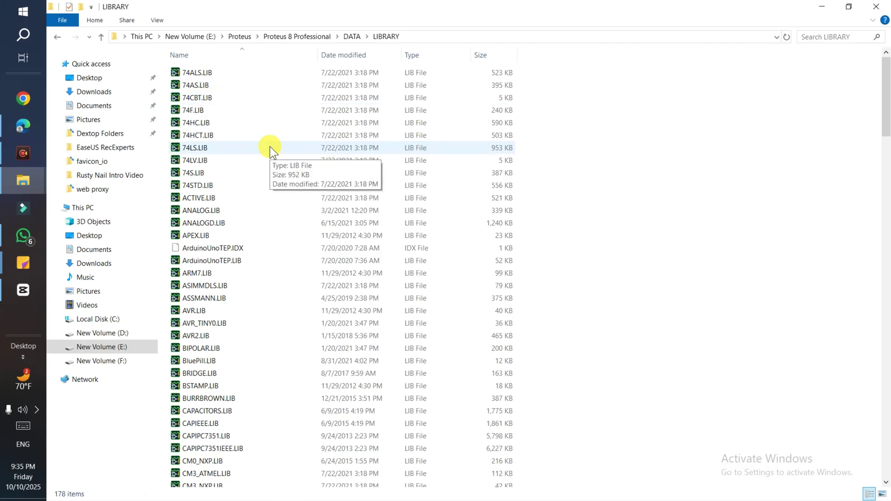
Paste ArduinoTEP.IDX and ArduinoTEP.LIB into LIBRARY, replacing the existing files.
key(ctrl+v)
scroll(278, 149, up, 1)
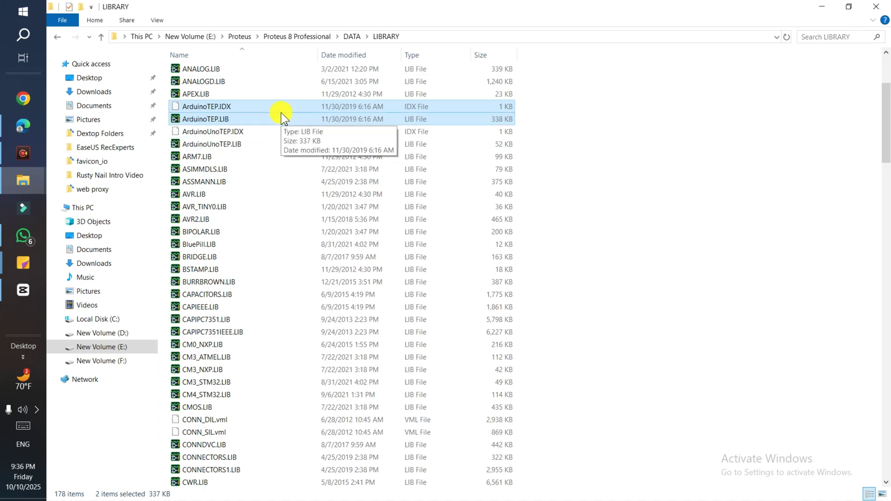
click(157, 16)
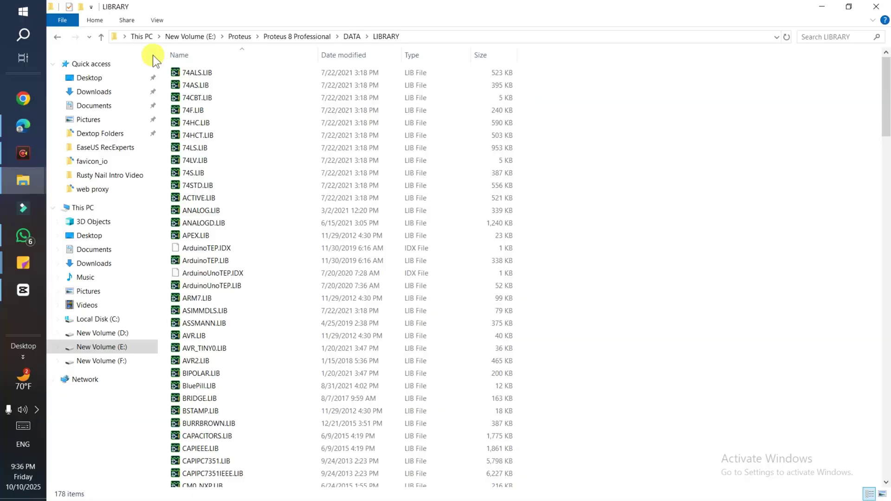
click(101, 36)
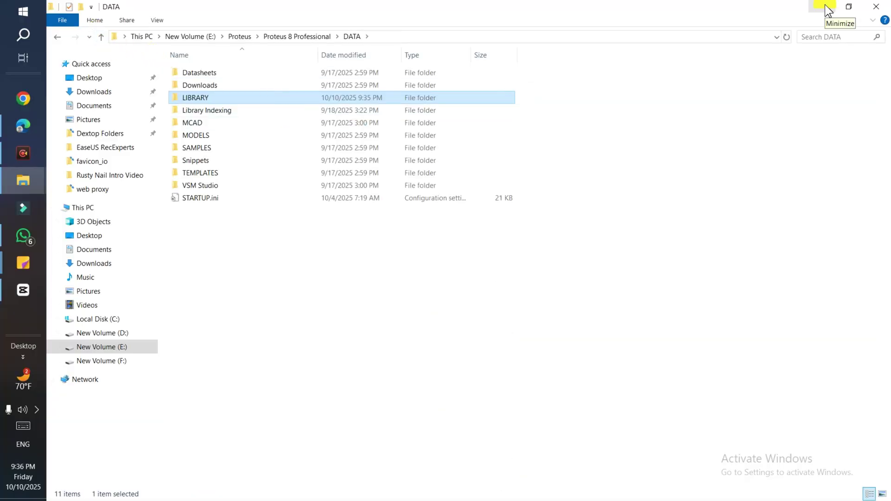
double_click(188, 102)
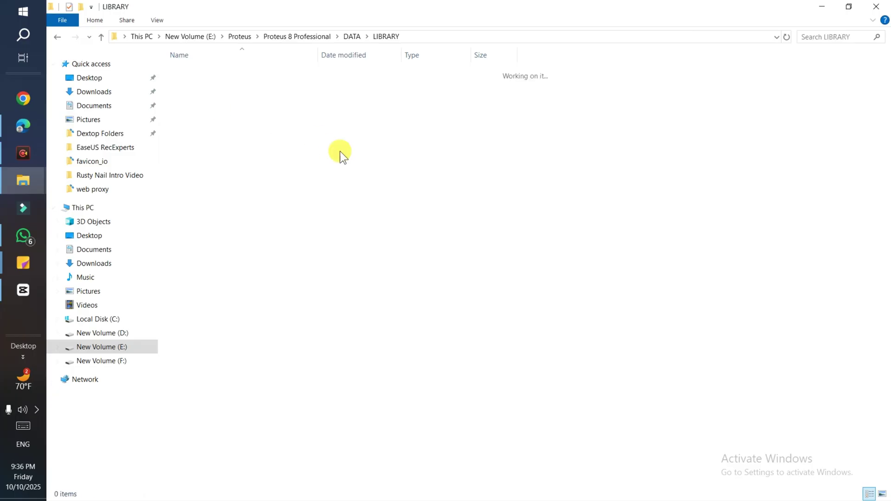
click(365, 162)
key(ctrl+v)
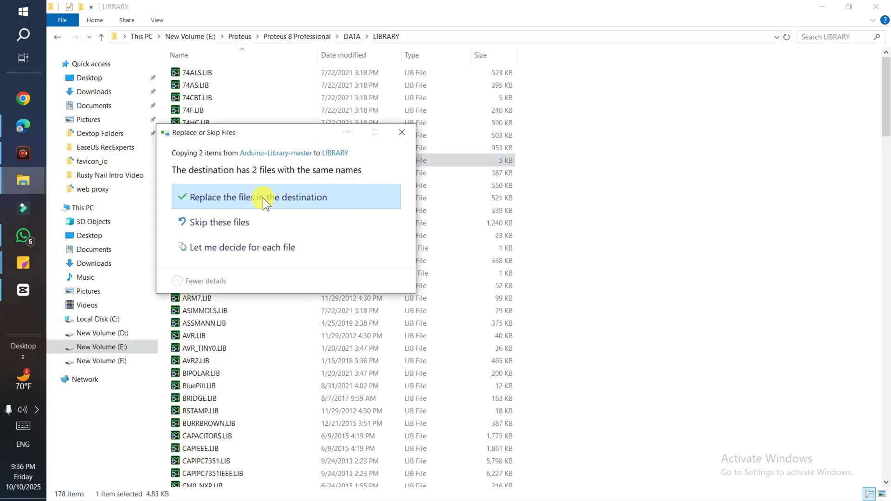
click(263, 198)
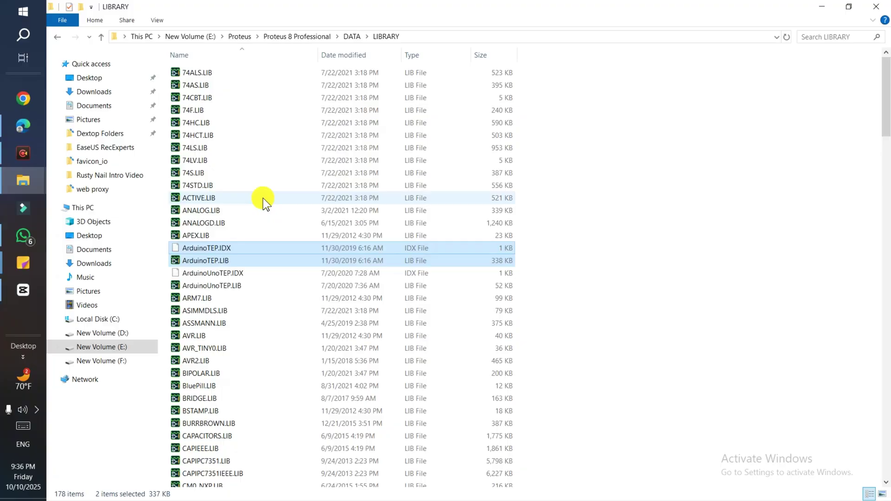
Close Explorer, start Proteus 8 Professional from its desktop shortcut and open a blank schematic.
click(872, 6)
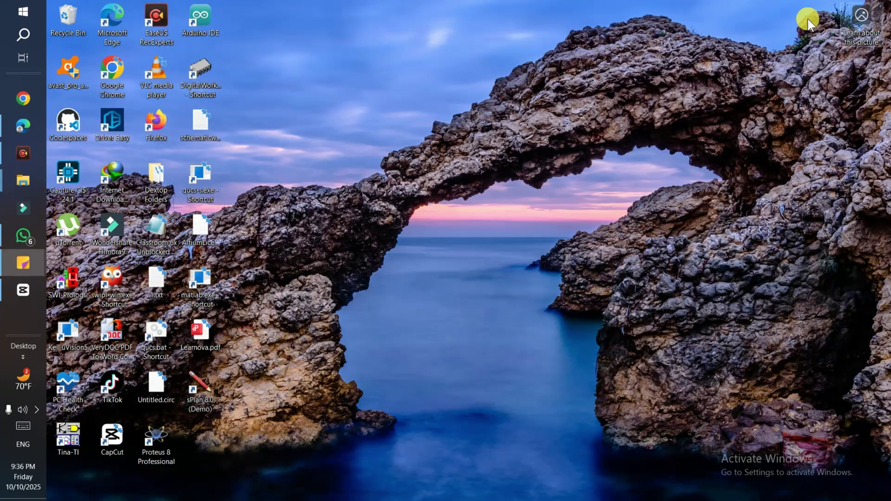
click(162, 437)
right_click(162, 437)
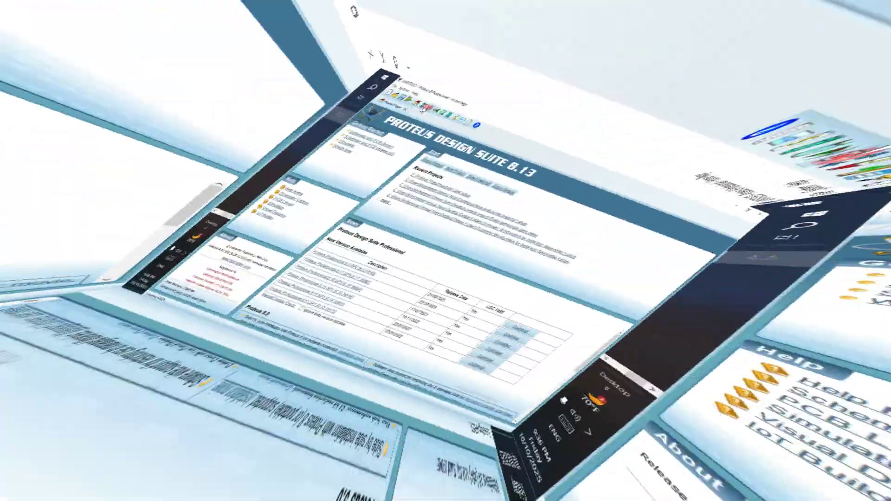
click(138, 32)
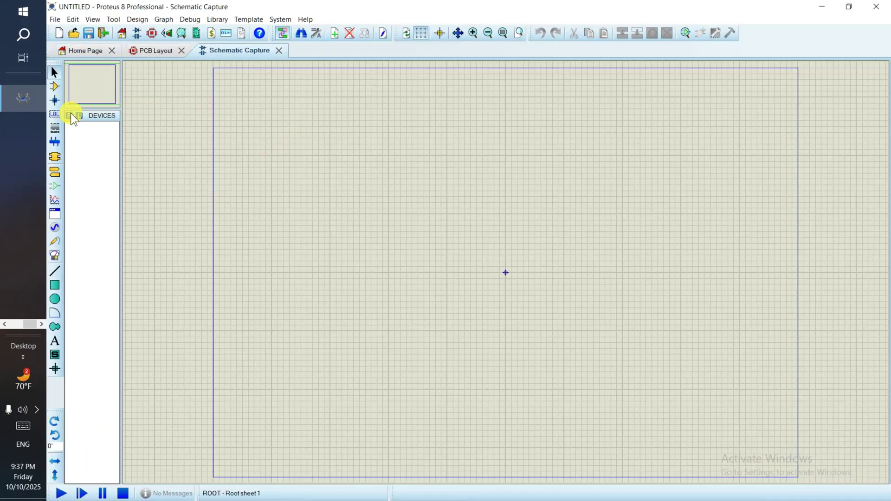
Search Pick Devices for 'arduino' and preview the Mega1280, Mini, Nano and Uno boards.
click(70, 113)
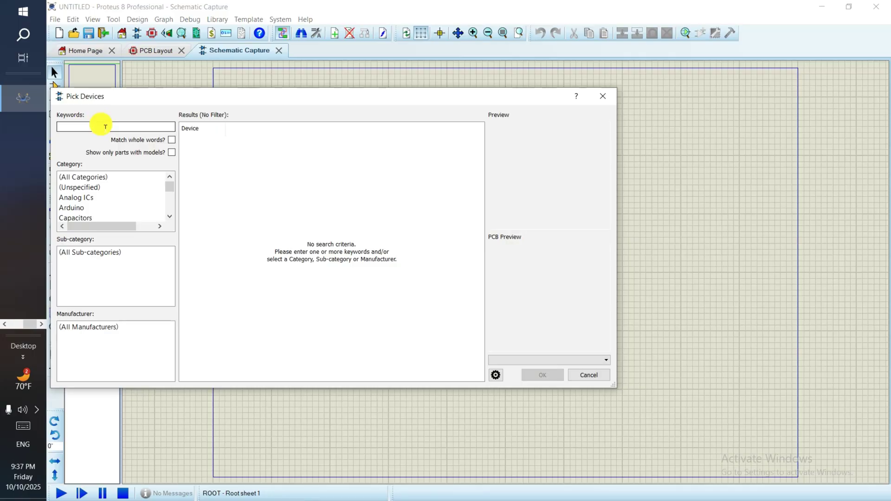
text(arduino)
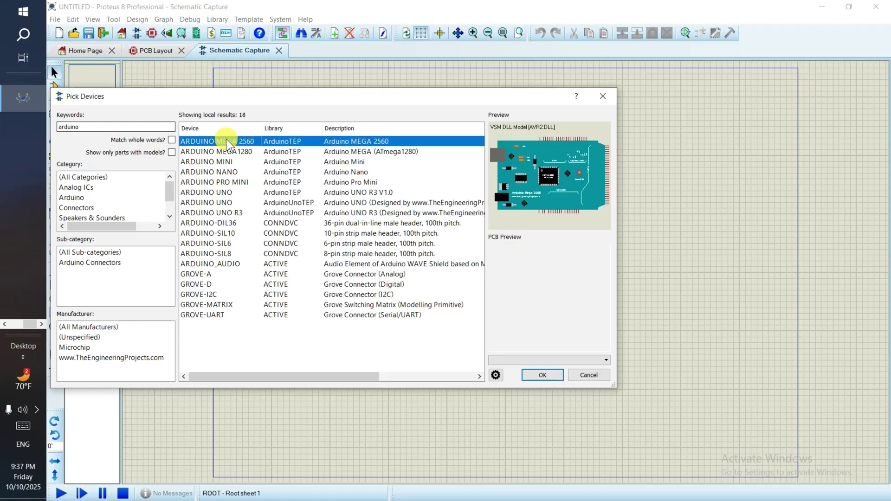
click(253, 152)
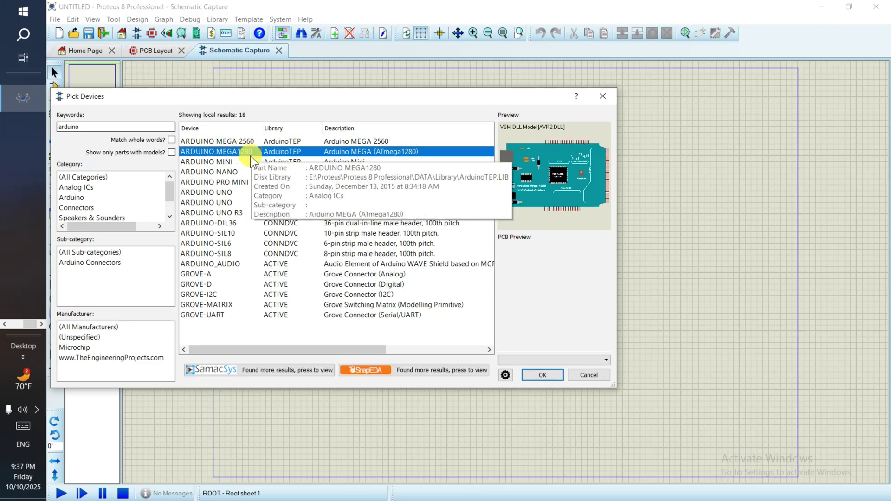
click(232, 162)
click(235, 171)
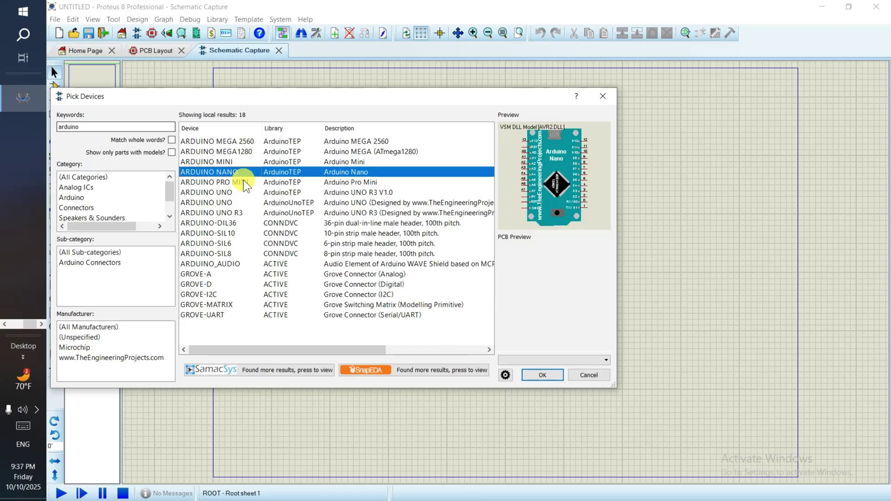
click(244, 191)
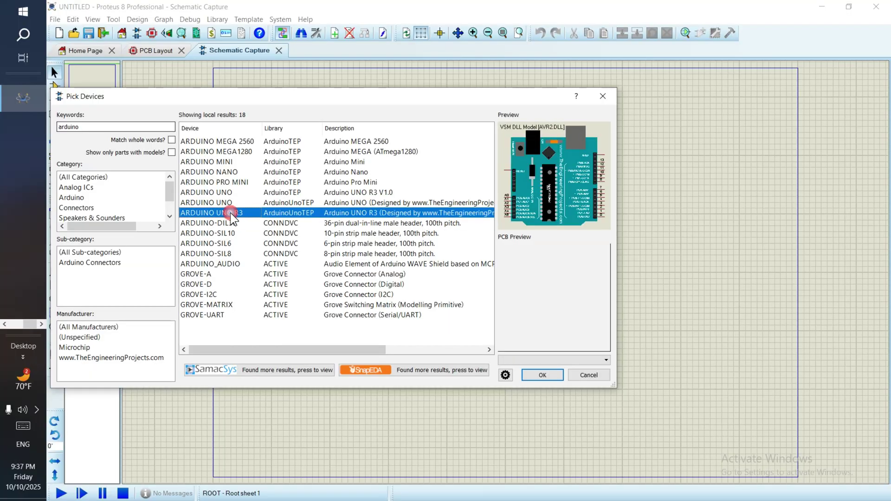
Preview the ArduinoTEP Uno, Pro Mini, Mega 2560, Mega1280 and Nano, ending on Pro Mini.
click(234, 201)
click(234, 180)
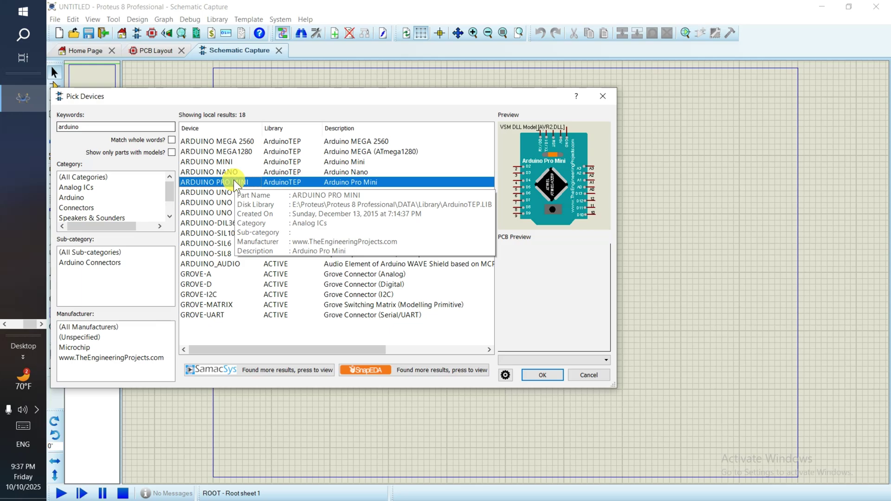
click(238, 141)
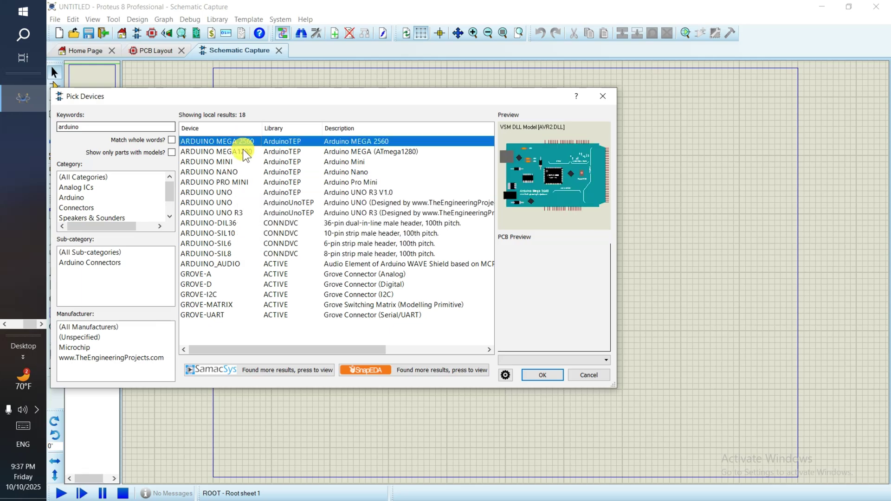
click(245, 151)
click(251, 162)
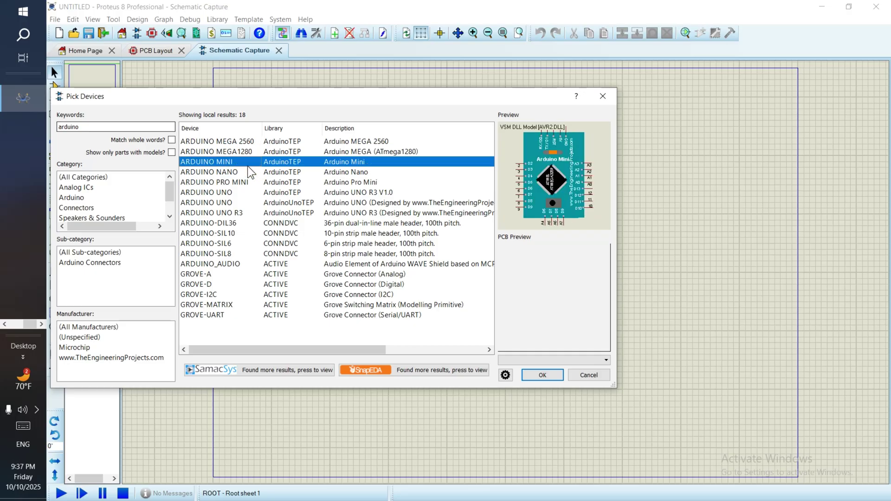
click(253, 183)
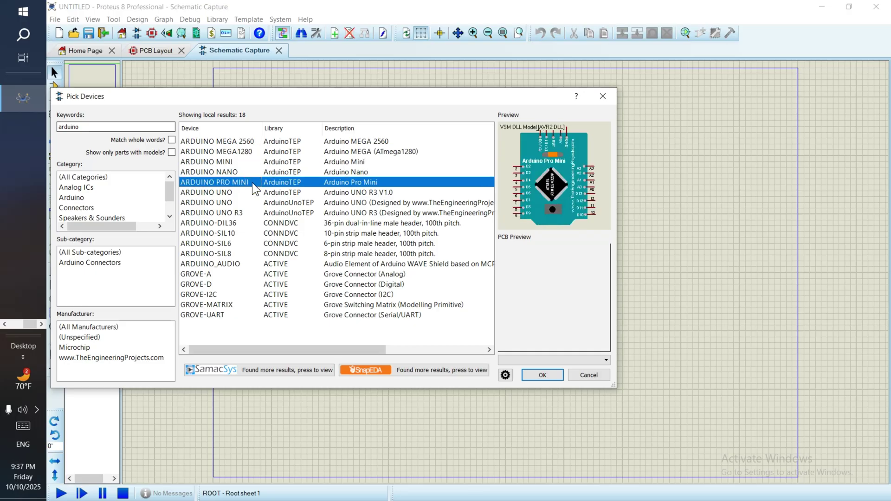